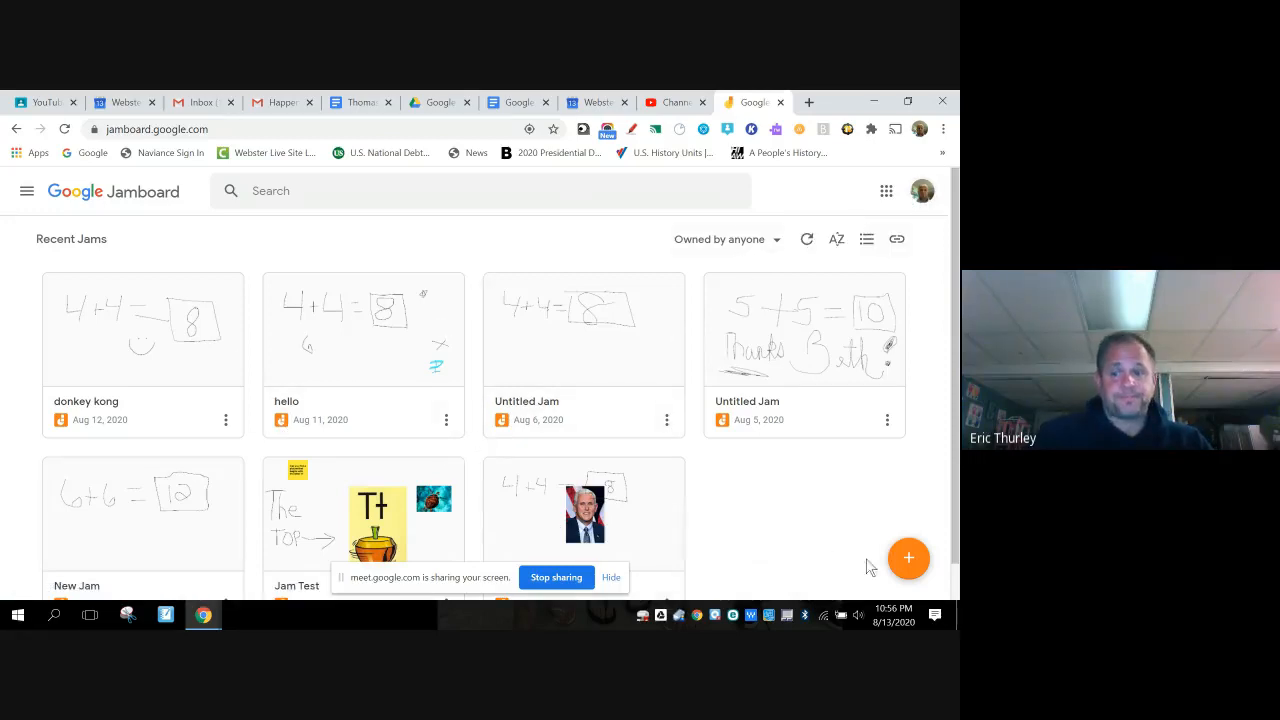
# - Create a new jam and rename it "NEW JAM"
pyautogui.click(908, 564)
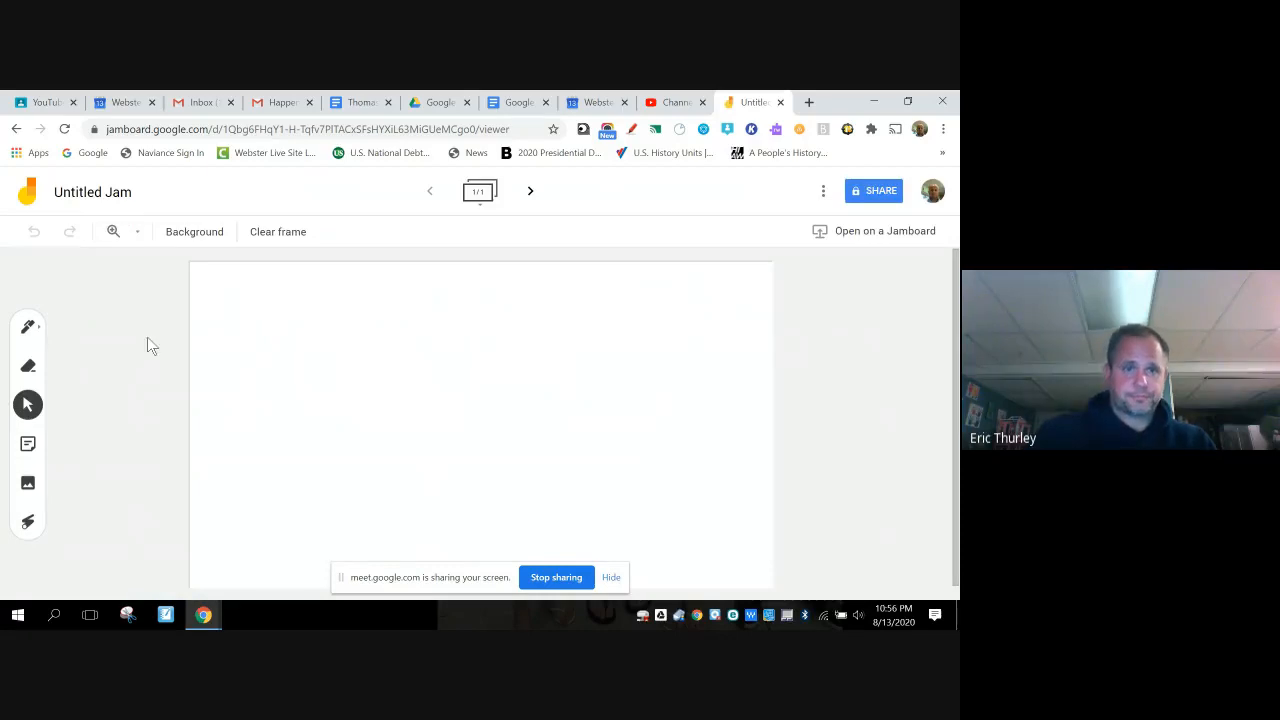
pyautogui.click(100, 199)
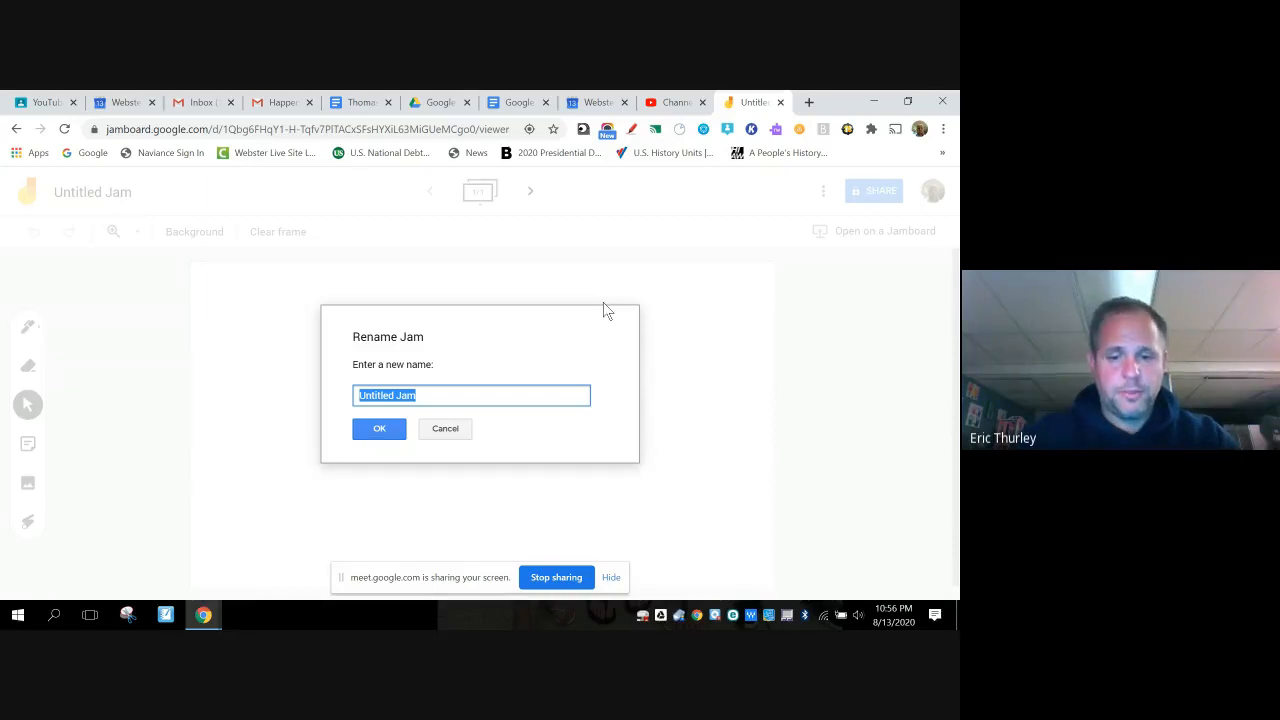
pyautogui.write('NEw')
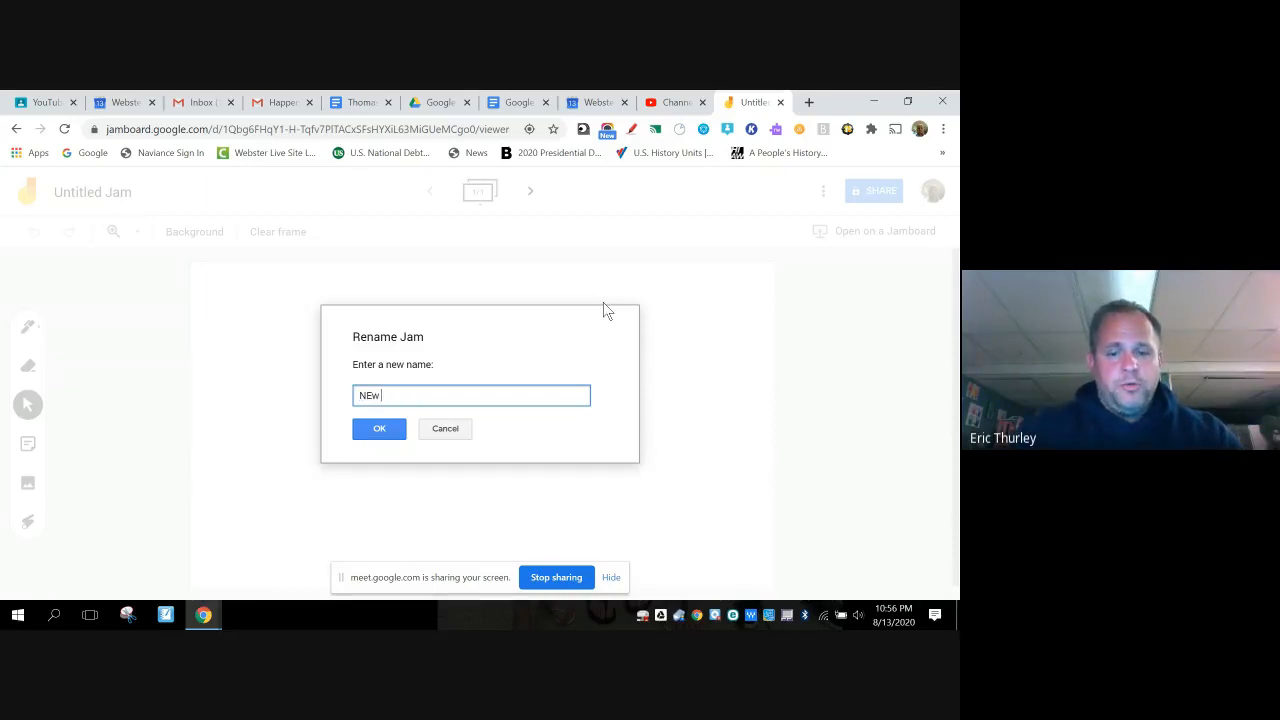
pyautogui.write('W')
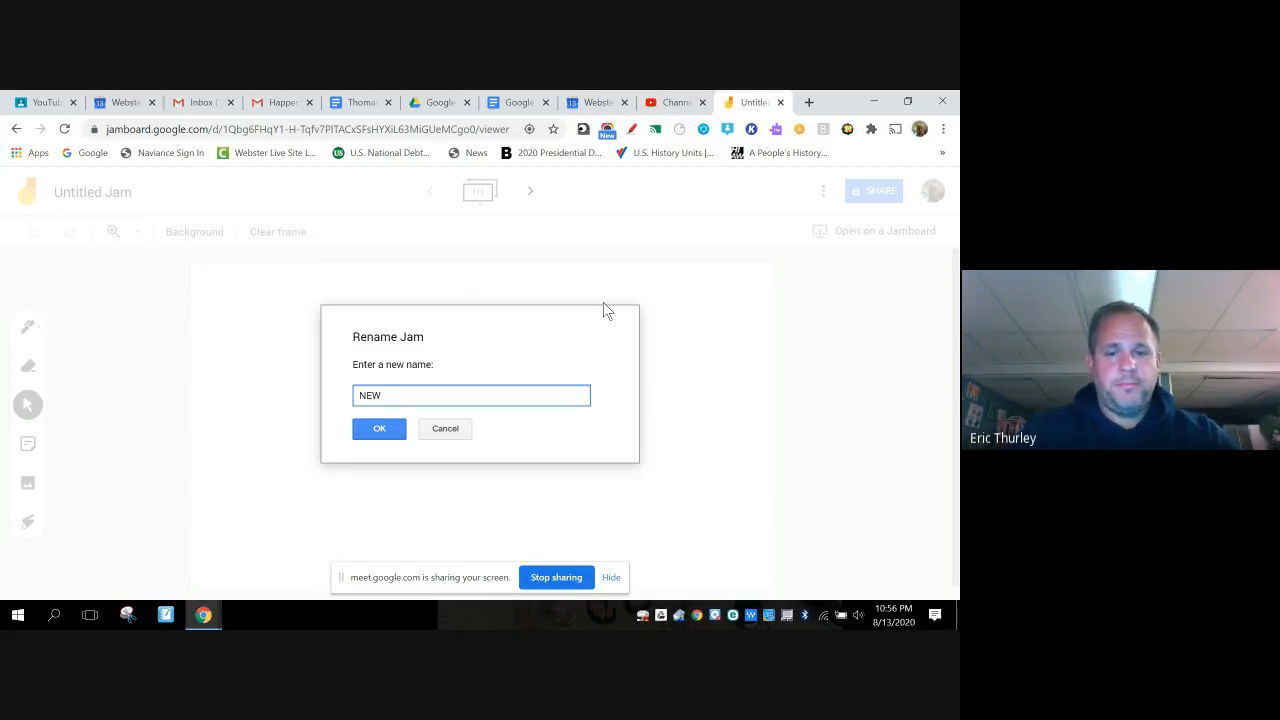
pyautogui.write(' JAM')
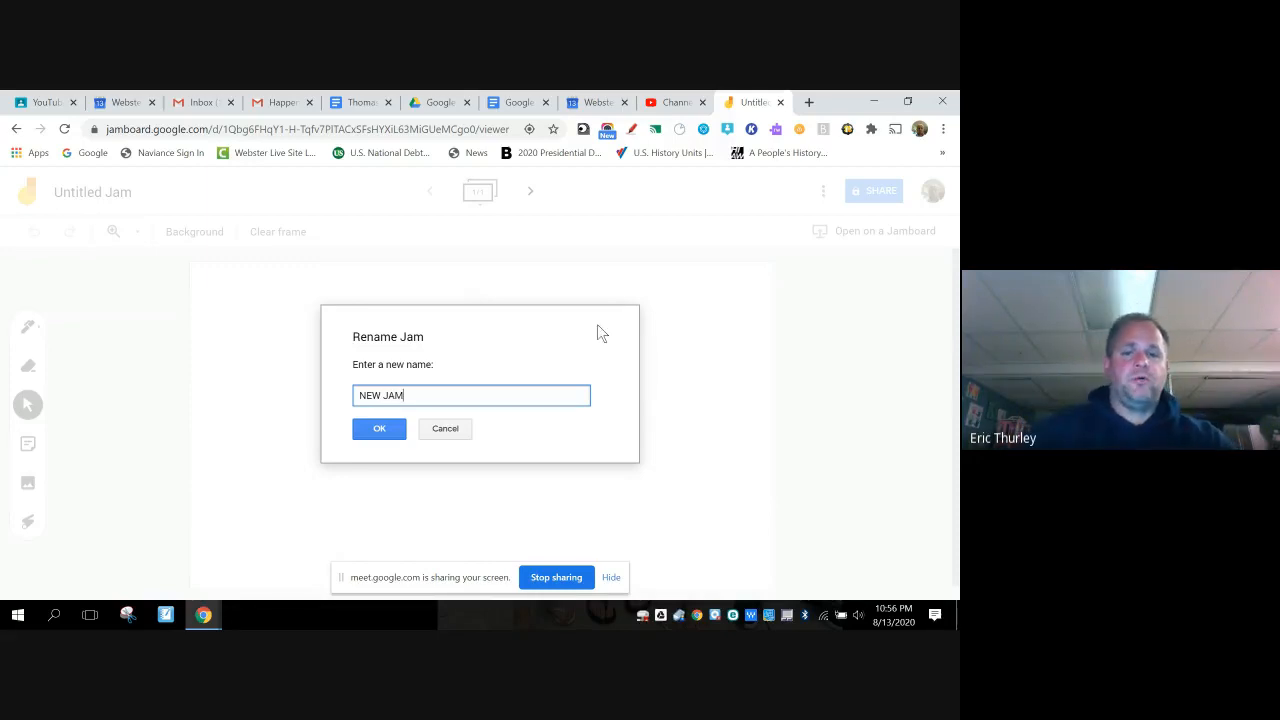
pyautogui.click(389, 436)
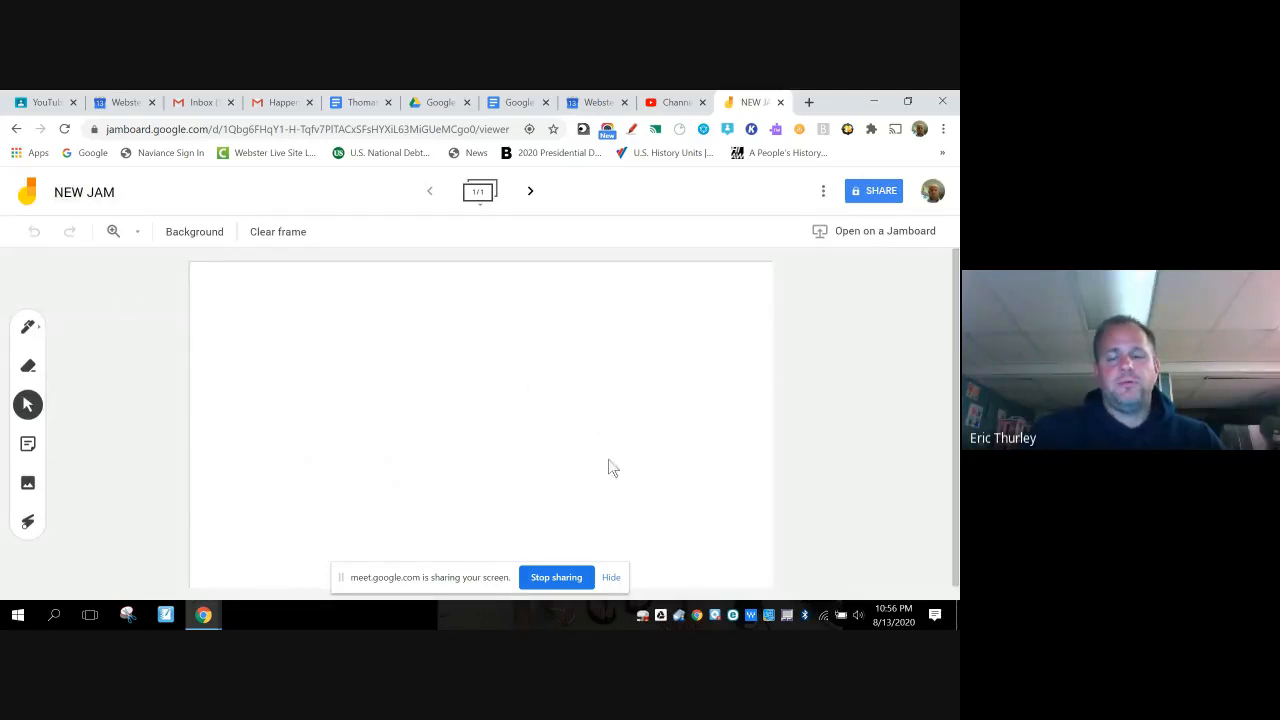
# - Handwrite "HI" with the pen in the upper-left area of the blank frame
pyautogui.click(28, 327)
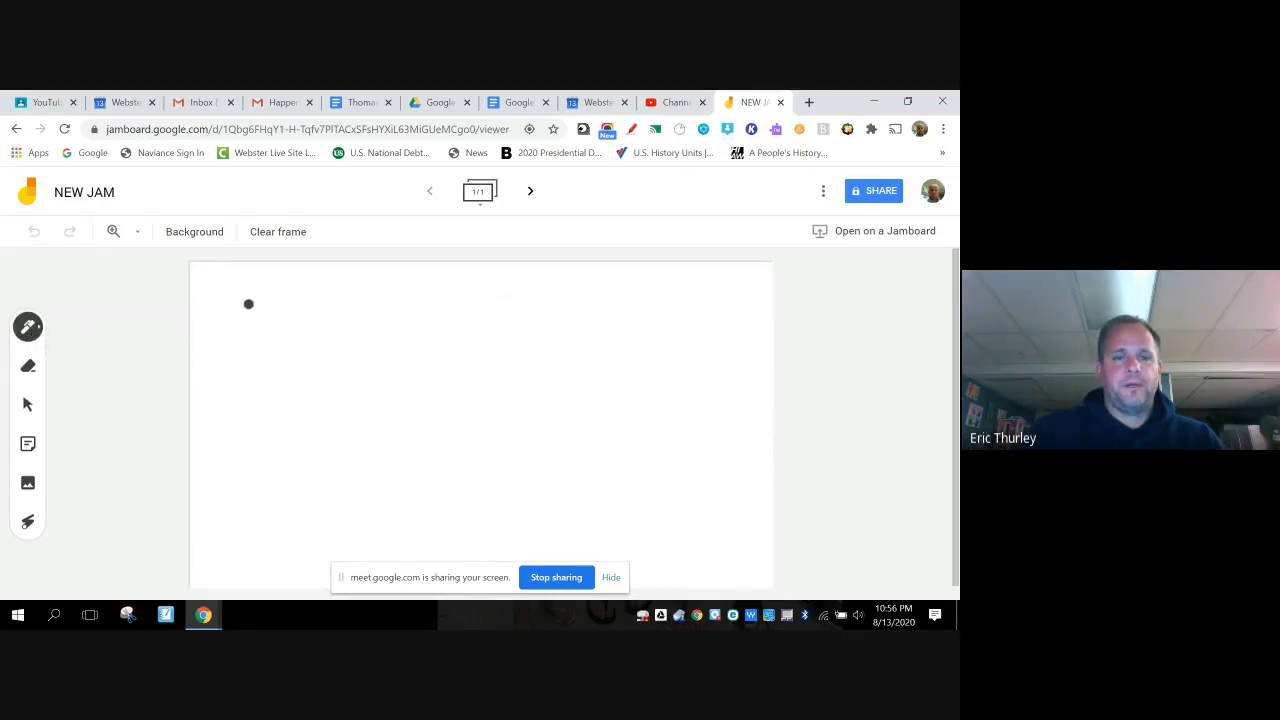
pyautogui.moveTo(246, 306); pyautogui.dragTo(241, 357)
pyautogui.moveTo(272, 313)
pyautogui.mouseDown()
pyautogui.moveTo(262, 352)
pyautogui.moveTo(272, 329)
pyautogui.moveTo(293, 355)
pyautogui.moveTo(320, 322)
pyautogui.moveTo(320, 354)
pyautogui.mouseUp()
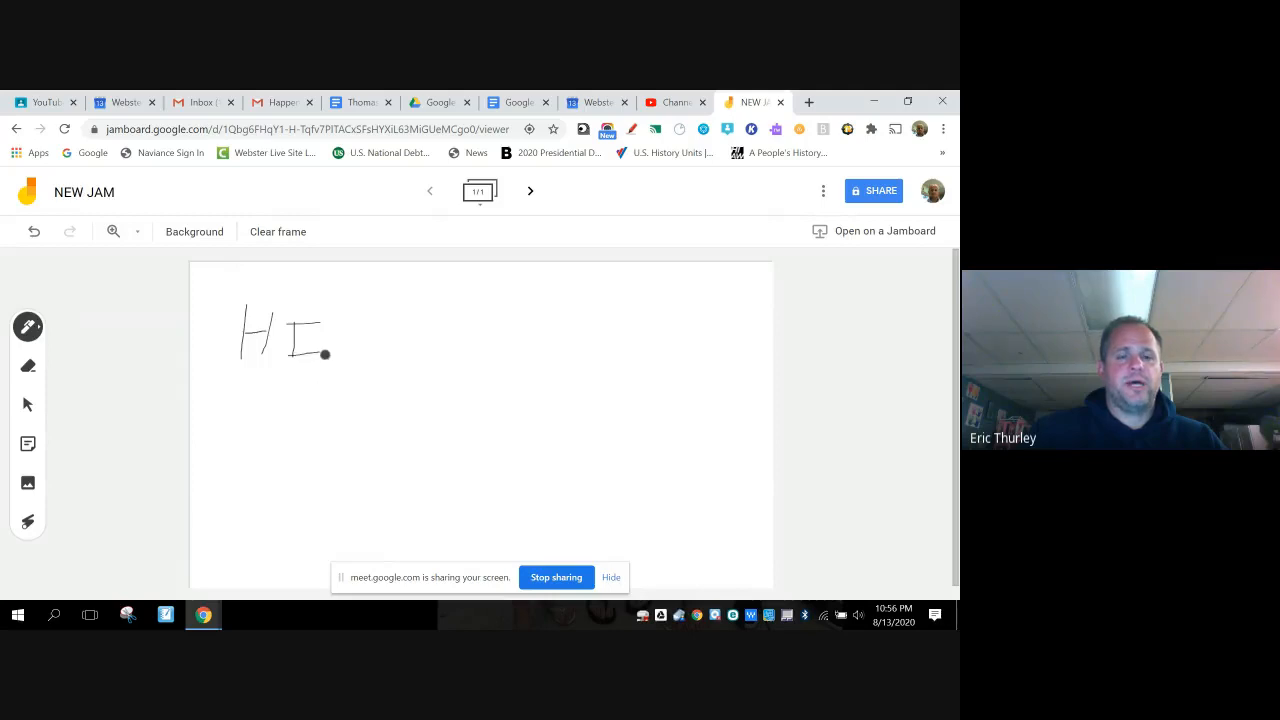
# - Add a yellow sticky note reading "Hello" and place it below the handwritten HI
pyautogui.click(28, 446)
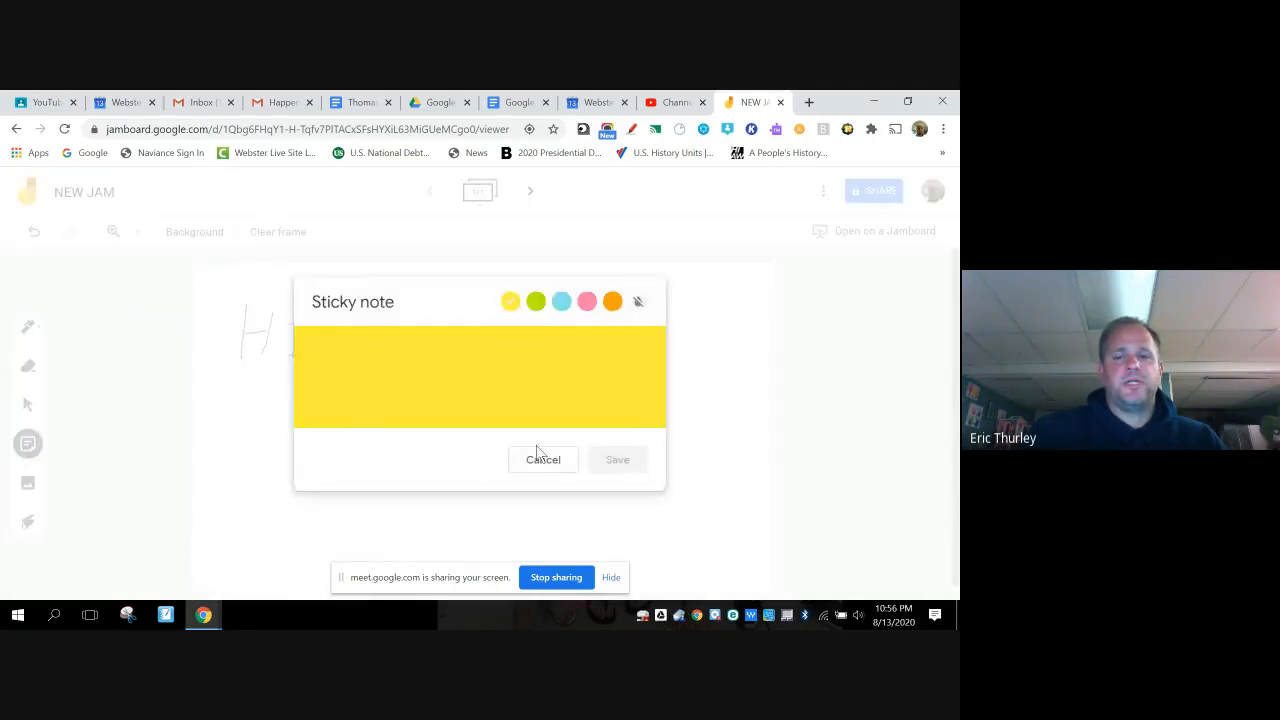
pyautogui.write('He')
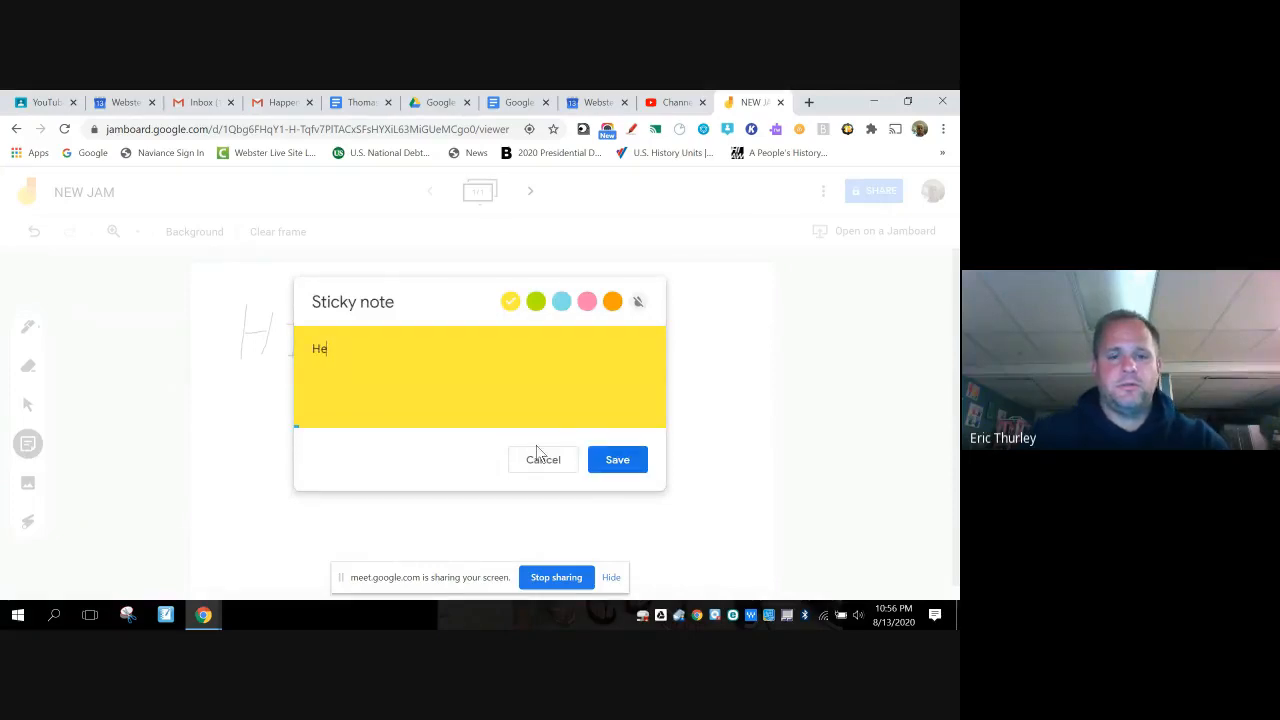
pyautogui.write('llo')
pyautogui.click(607, 459)
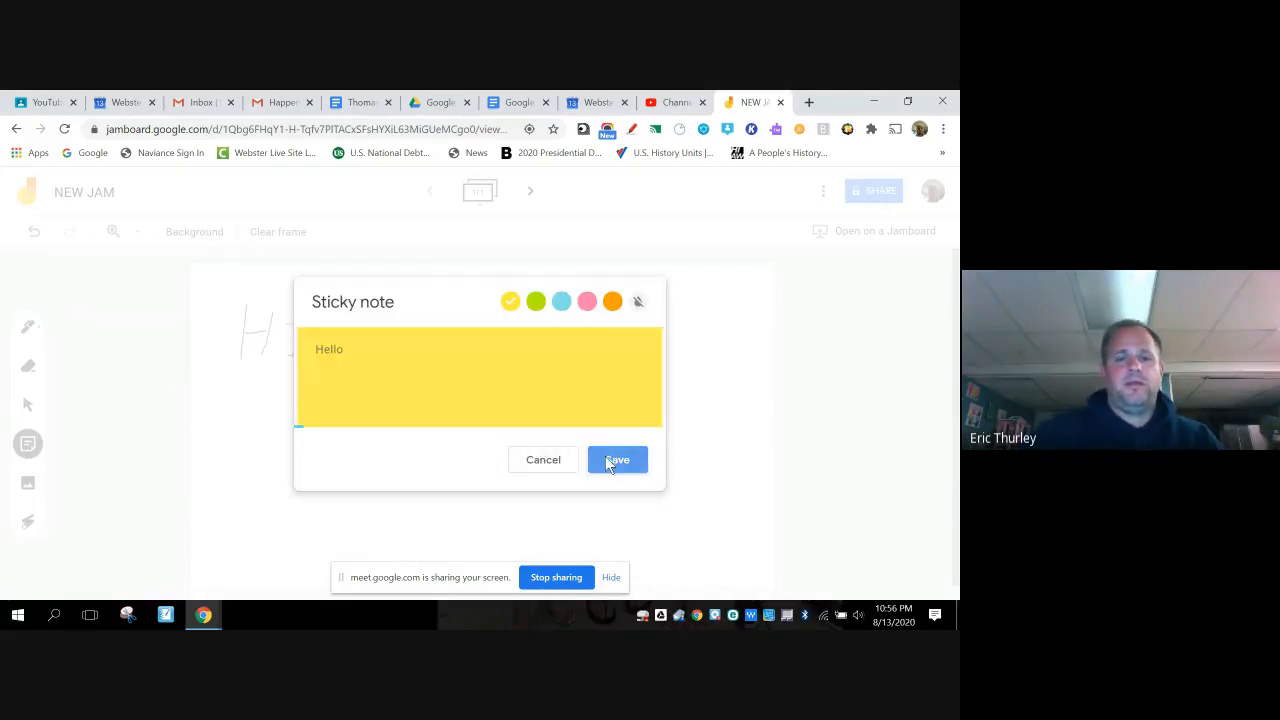
pyautogui.click(549, 458)
pyautogui.moveTo(269, 304)
pyautogui.mouseDown()
pyautogui.moveTo(335, 384)
pyautogui.moveTo(231, 425)
pyautogui.mouseUp()
pyautogui.click(240, 528)
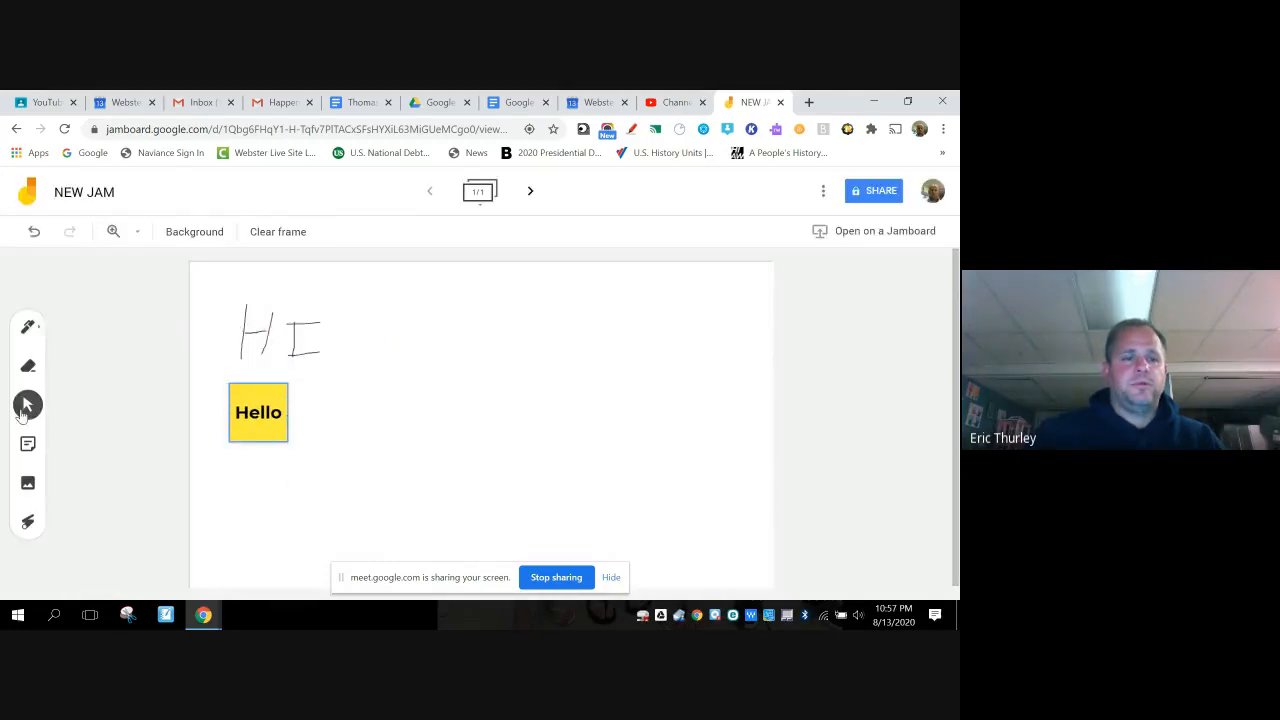
# - Erase parts of the handwritten HI above the sticky note
pyautogui.click(28, 366)
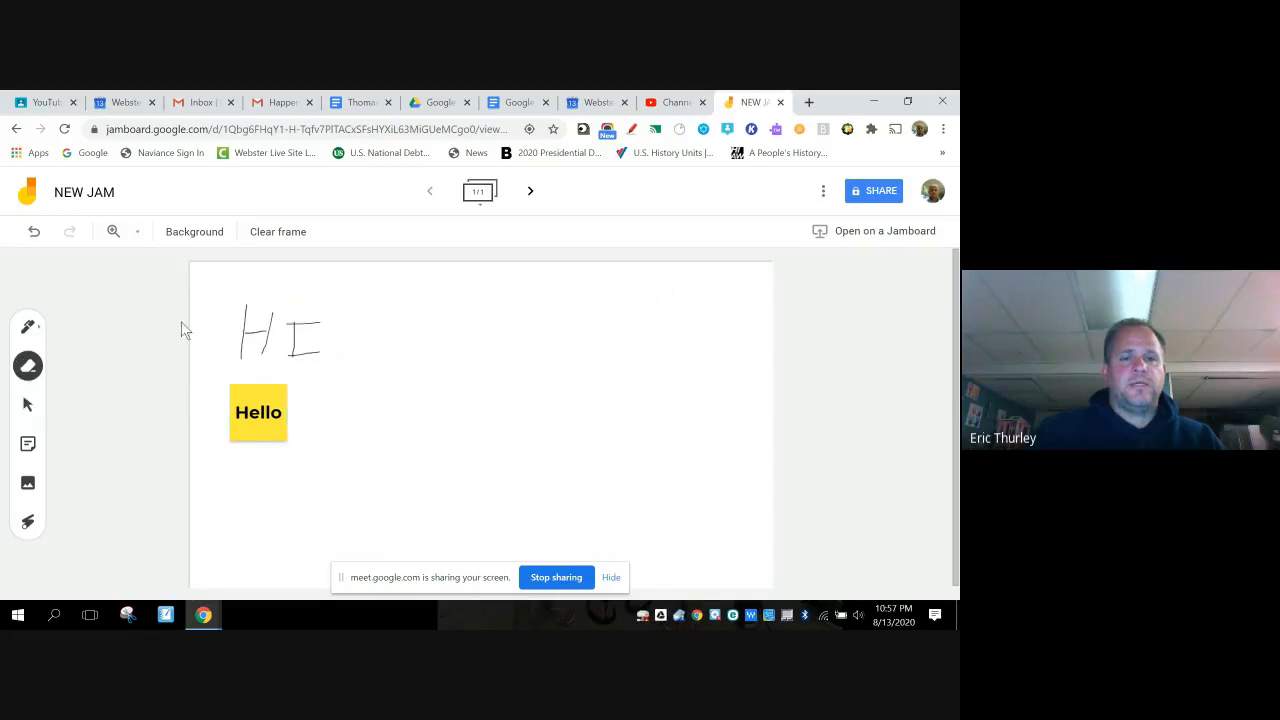
pyautogui.moveTo(181, 329)
pyautogui.mouseDown()
pyautogui.moveTo(240, 300)
pyautogui.moveTo(268, 304)
pyautogui.moveTo(290, 324)
pyautogui.moveTo(250, 343)
pyautogui.moveTo(320, 394)
pyautogui.mouseUp()
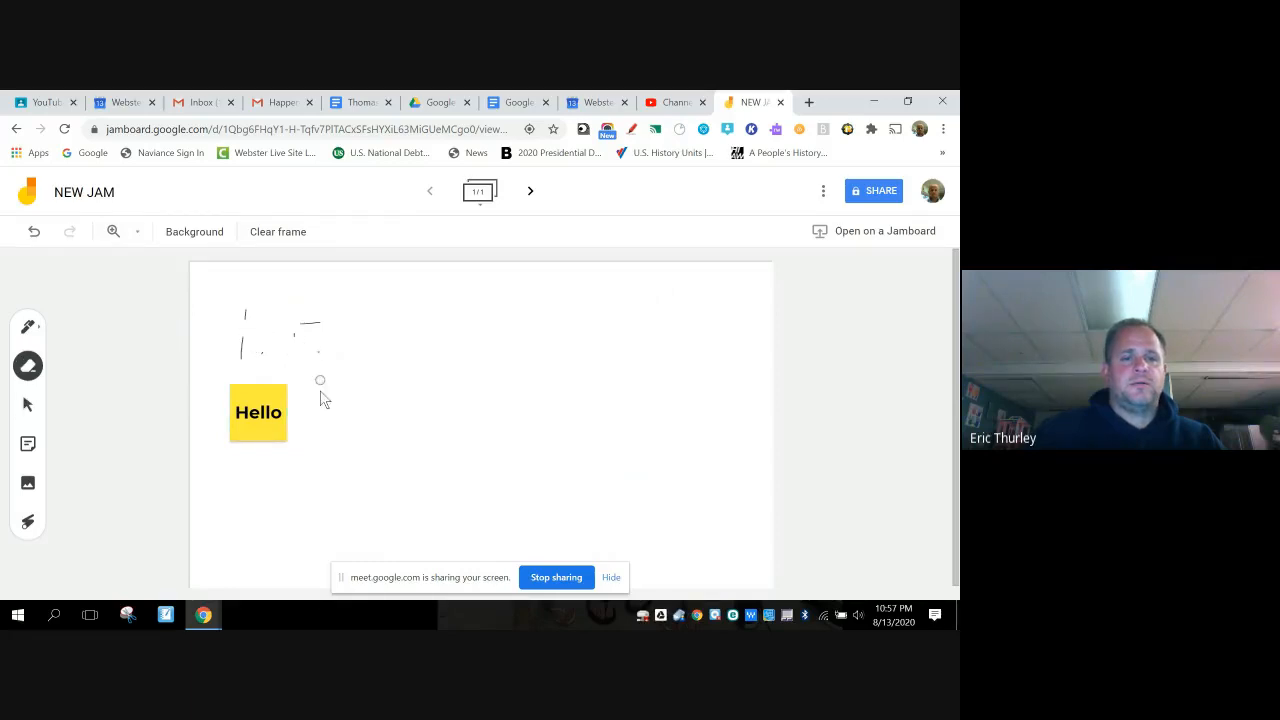
# - Search Google Images for "49ers" and insert the first picture, showing player number 85, into the frame
pyautogui.click(28, 486)
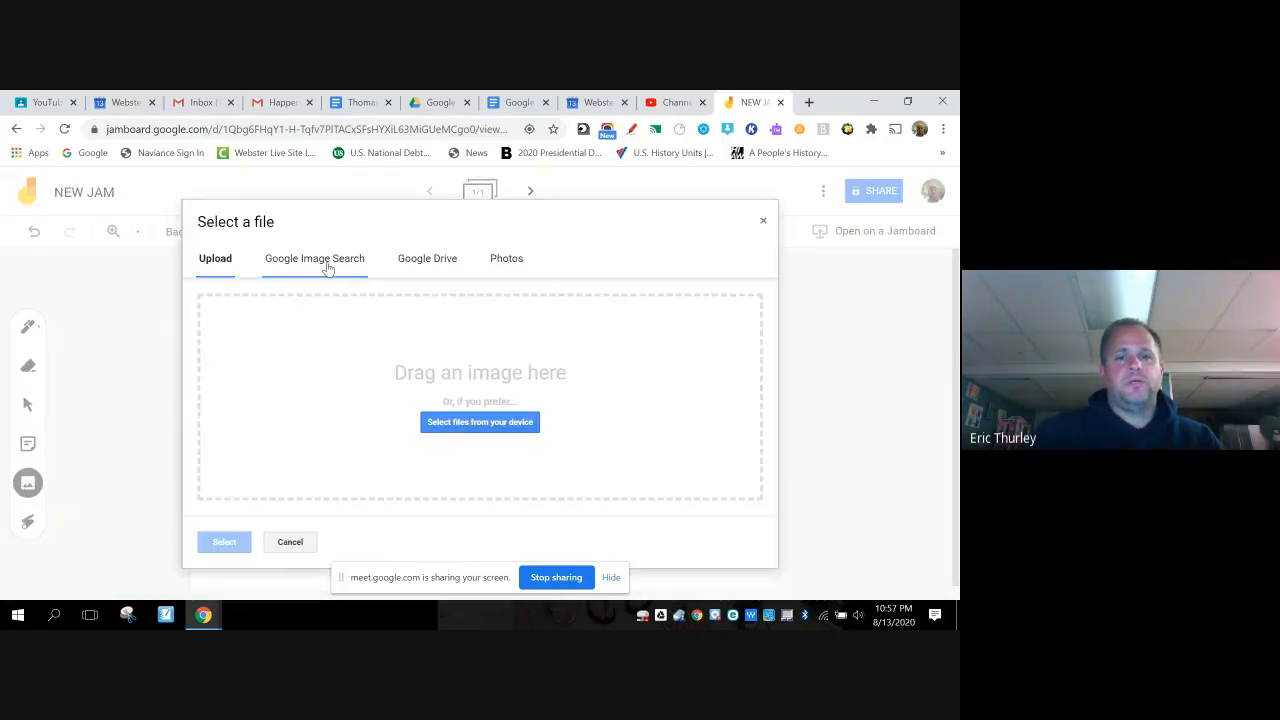
pyautogui.click(328, 262)
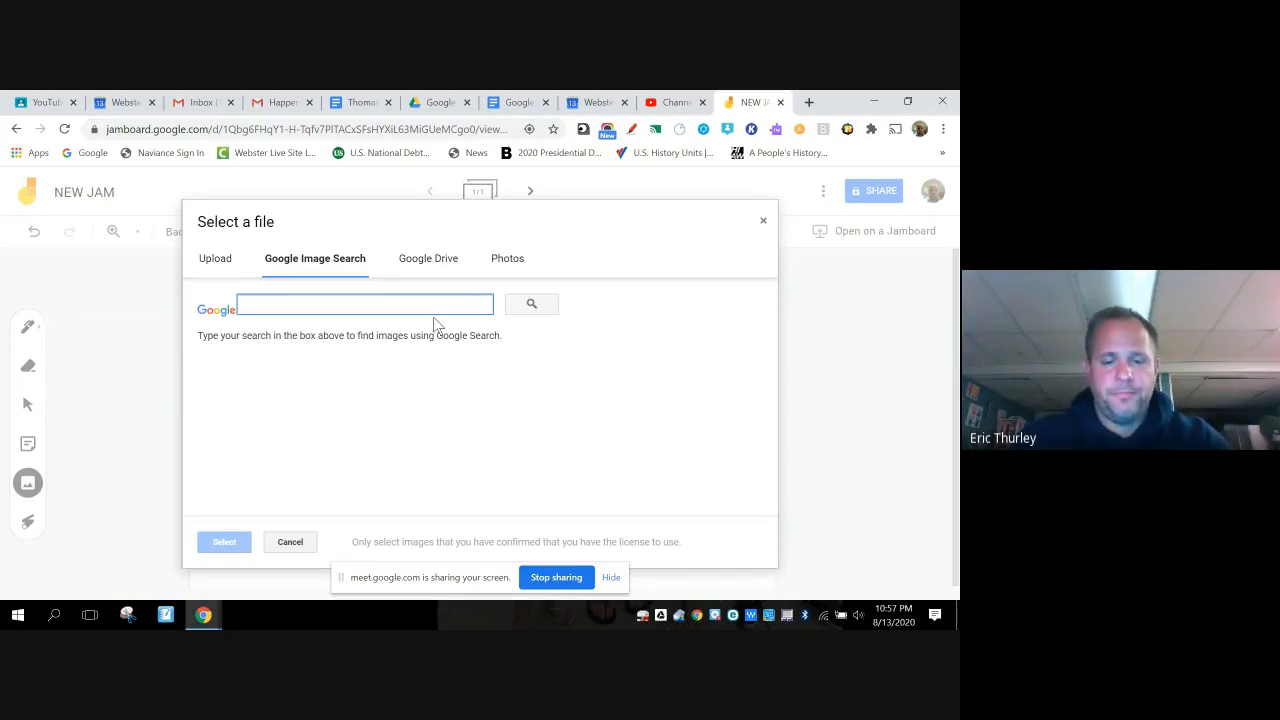
pyautogui.write('49ers')
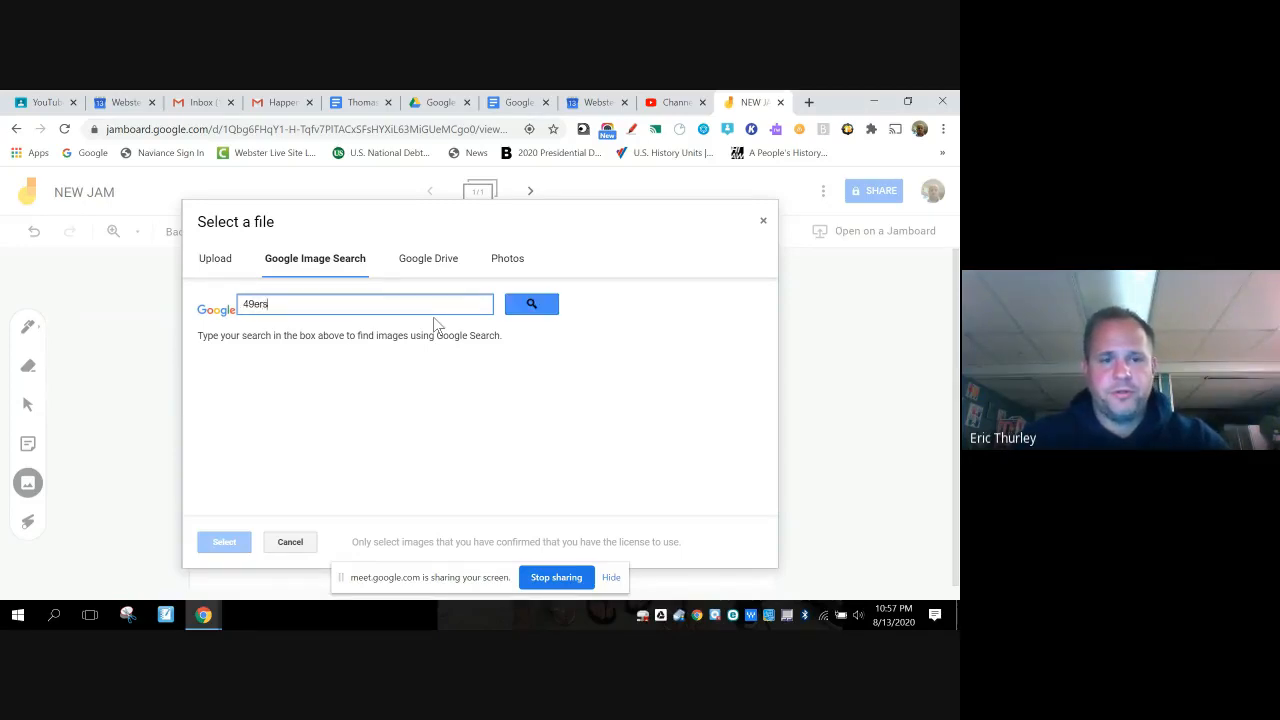
pyautogui.click(529, 304)
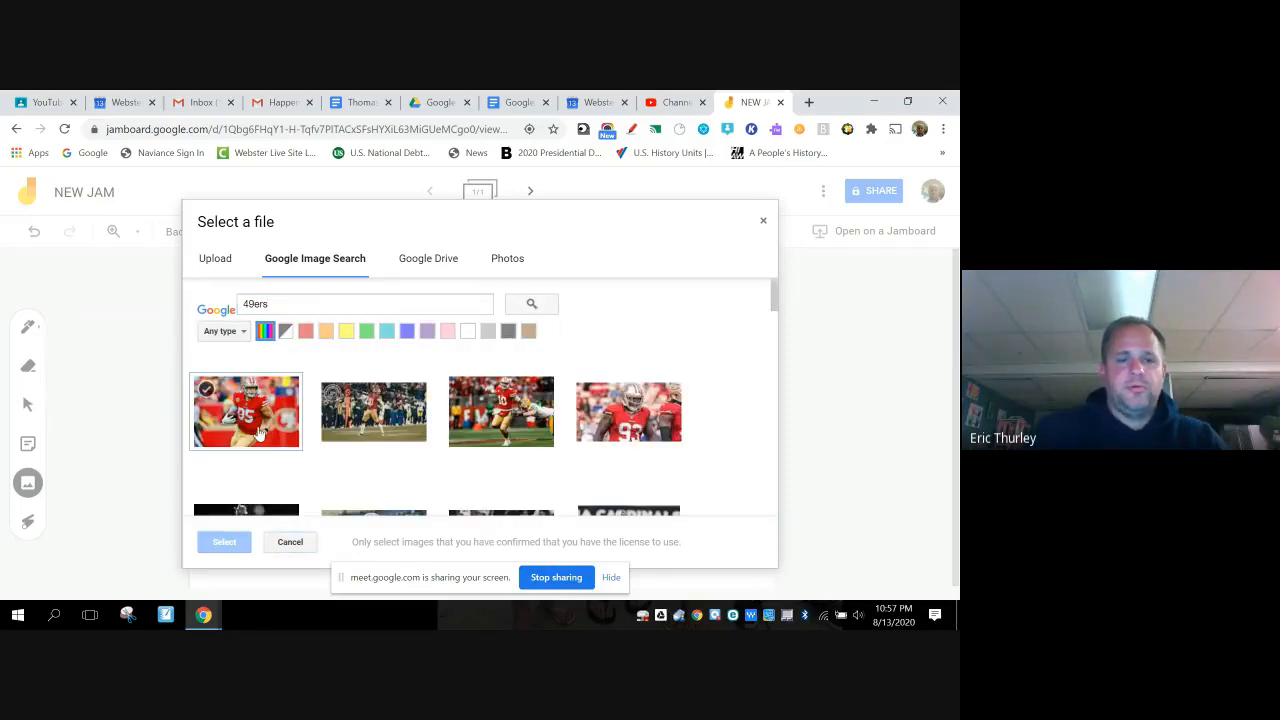
pyautogui.click(258, 432)
pyautogui.click(224, 542)
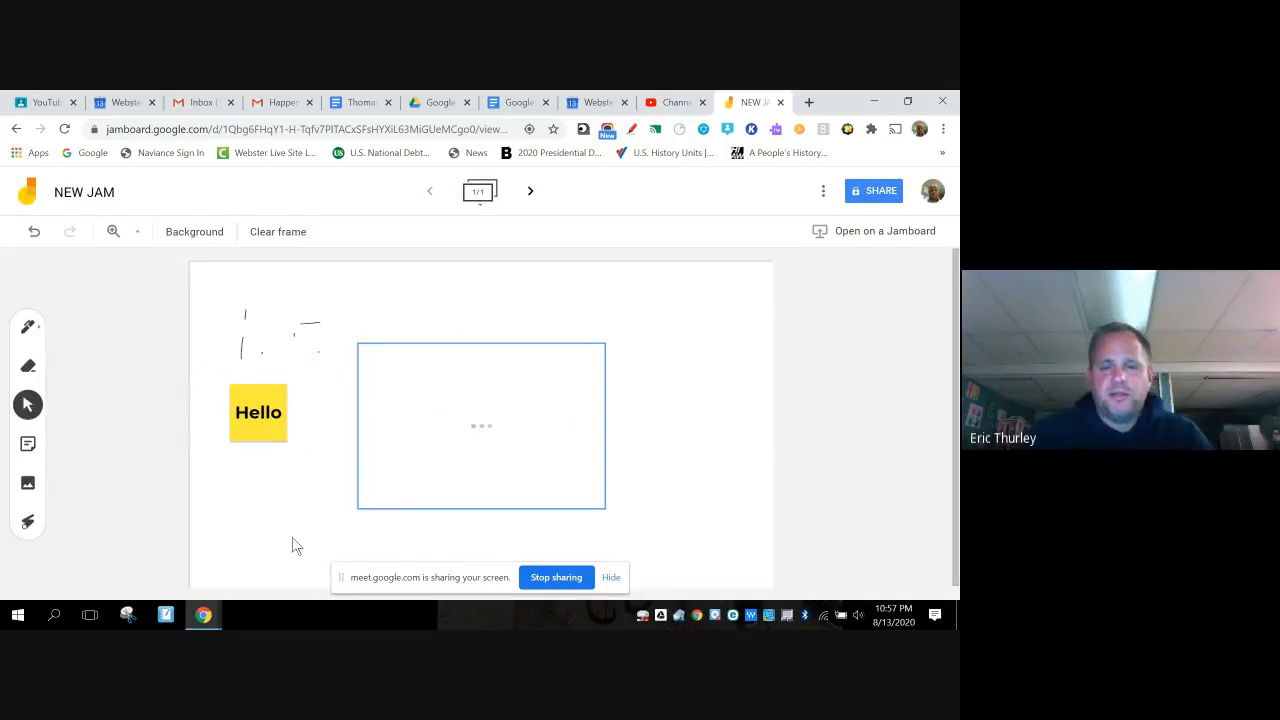
# - Draw a pen arrow pointing to the upper-right corner of the 49ers picture
pyautogui.click(29, 328)
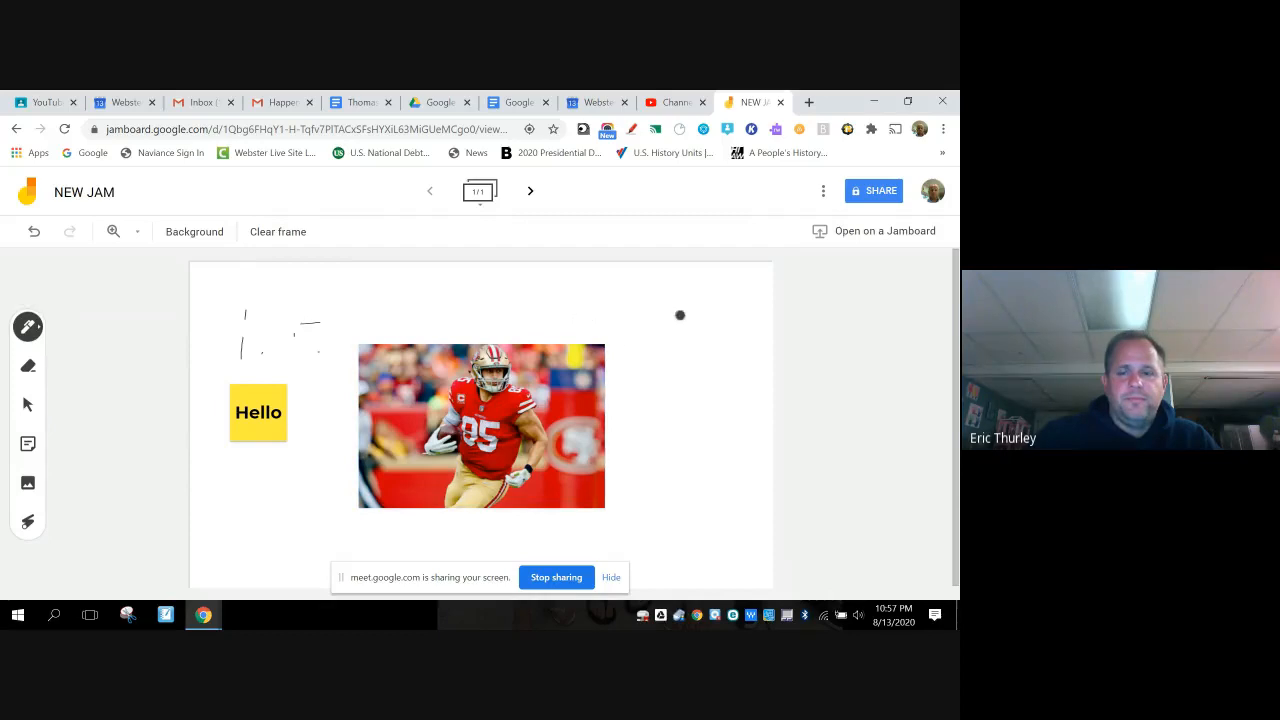
pyautogui.moveTo(679, 315)
pyautogui.mouseDown()
pyautogui.moveTo(614, 348)
pyautogui.moveTo(638, 355)
pyautogui.mouseUp()
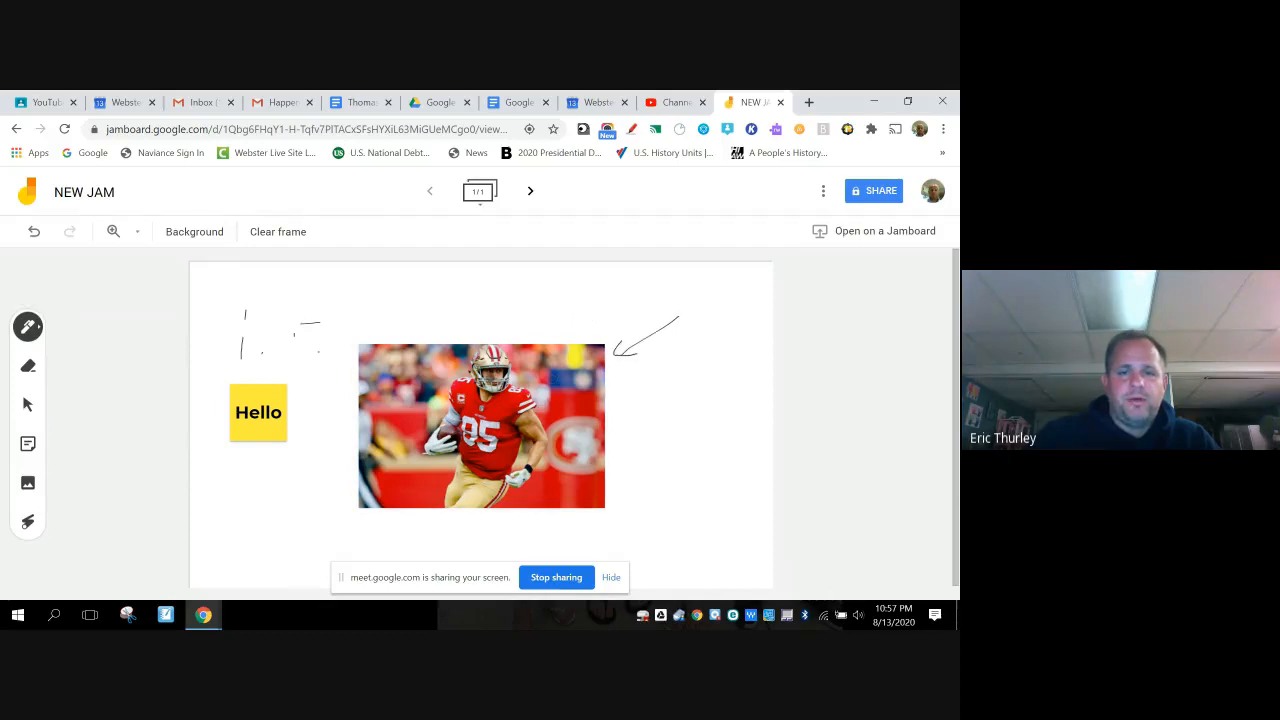
# - Circle the Hello sticky note with the laser, and switch back to the pen
pyautogui.click(27, 524)
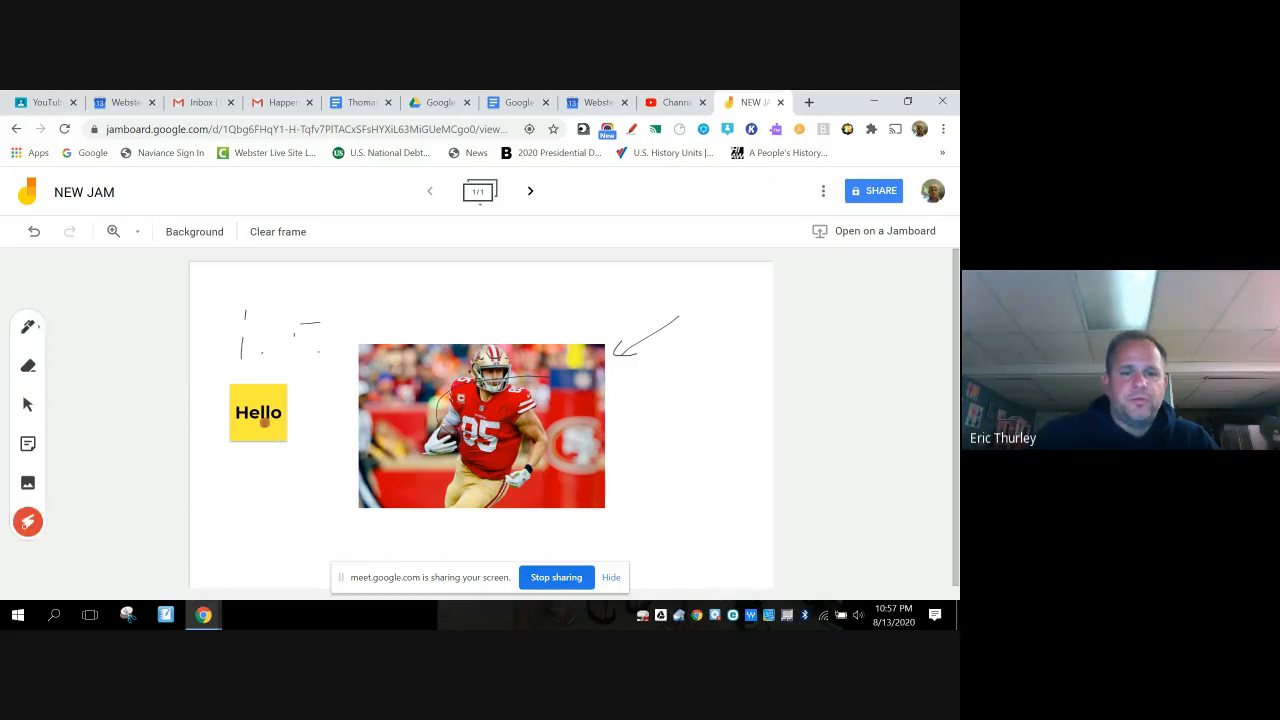
pyautogui.moveTo(289, 419)
pyautogui.mouseDown()
pyautogui.moveTo(266, 386)
pyautogui.moveTo(223, 396)
pyautogui.moveTo(243, 429)
pyautogui.moveTo(285, 402)
pyautogui.moveTo(226, 408)
pyautogui.moveTo(292, 420)
pyautogui.mouseUp()
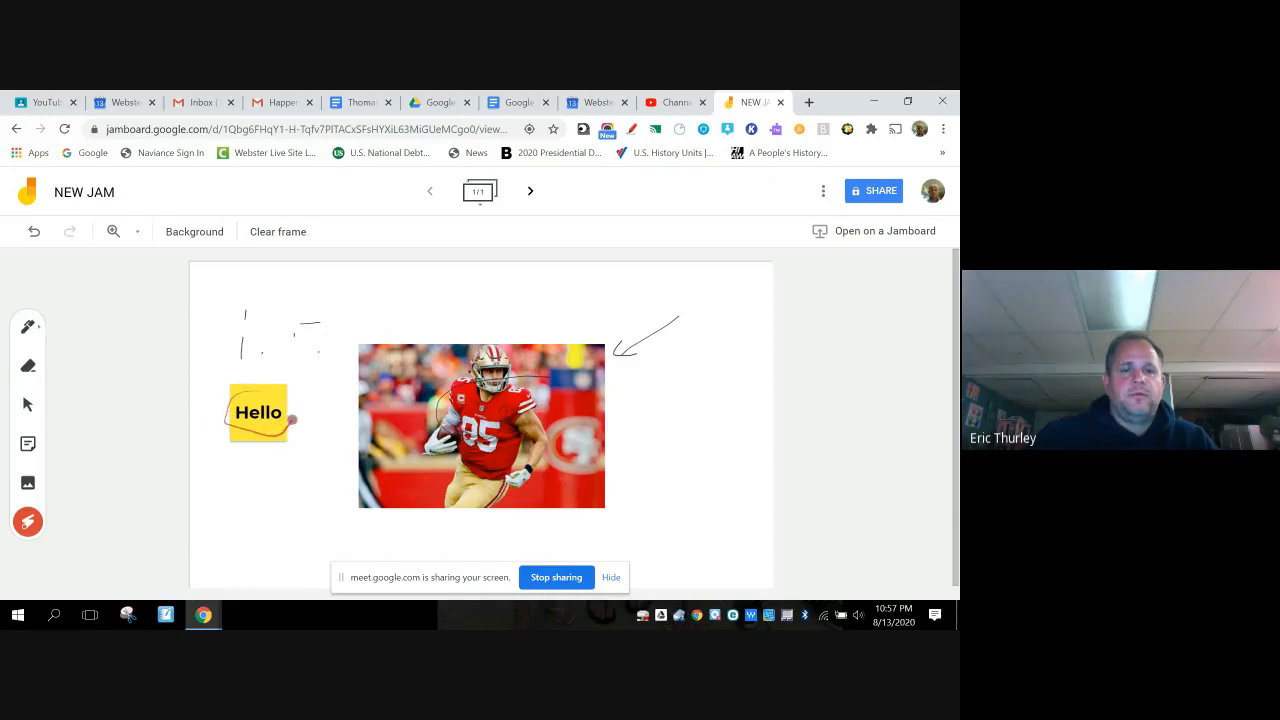
pyautogui.click(28, 327)
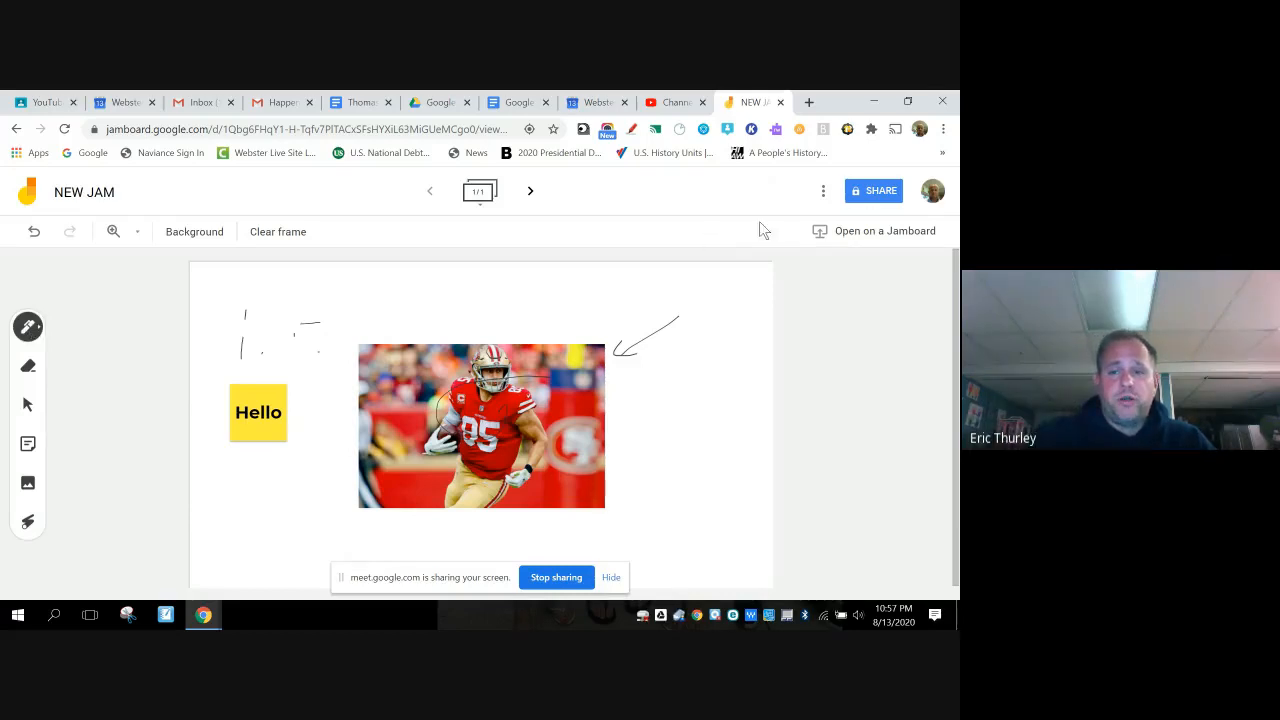
pyautogui.click(879, 200)
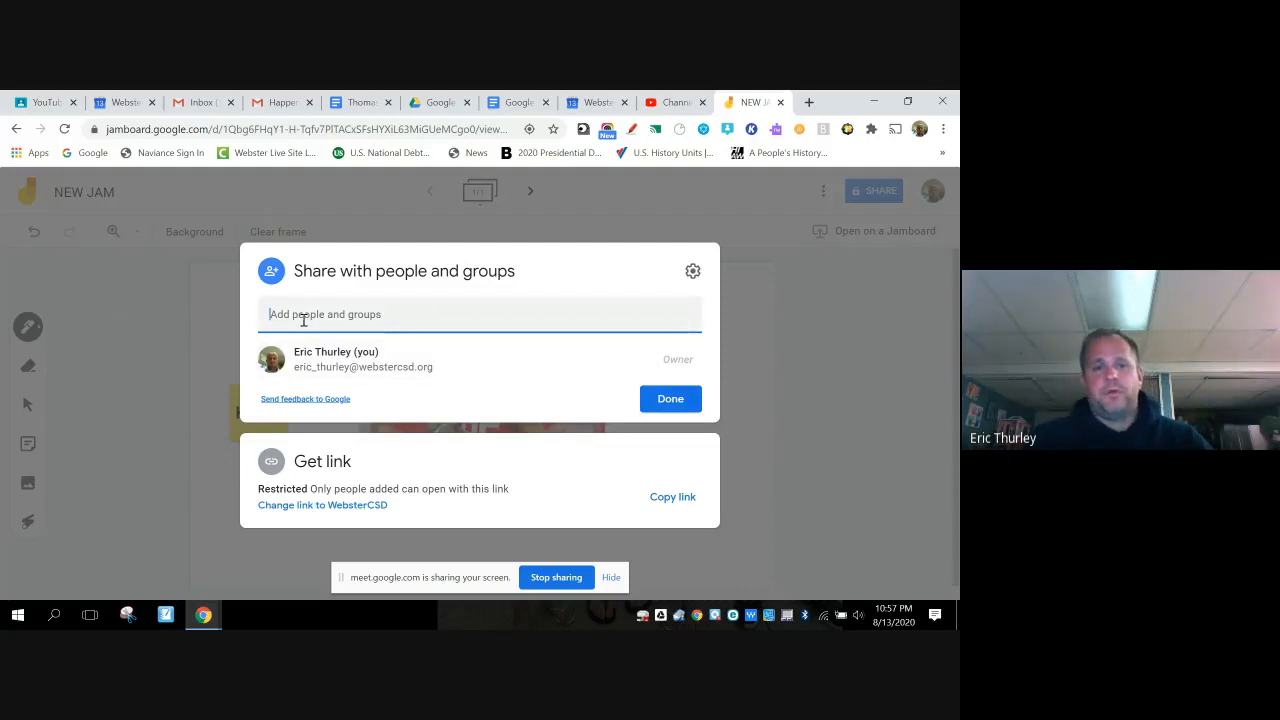
pyautogui.write('eri')
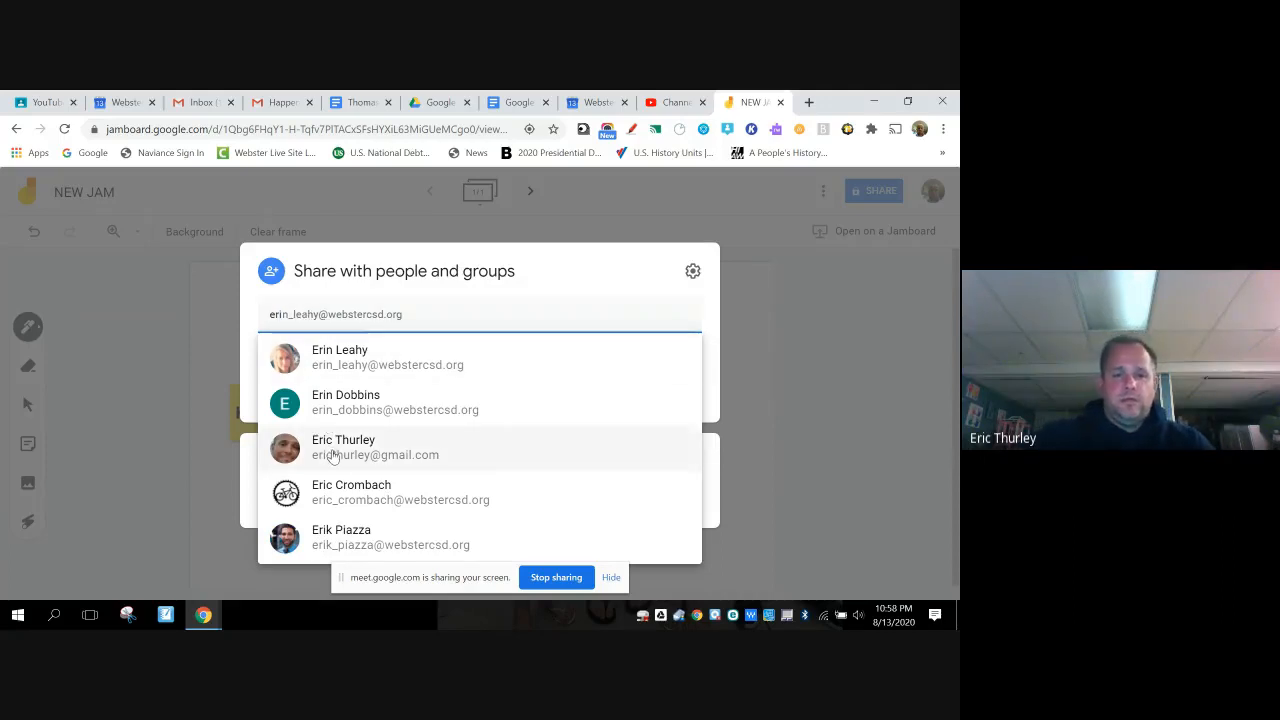
pyautogui.moveTo(345, 450)
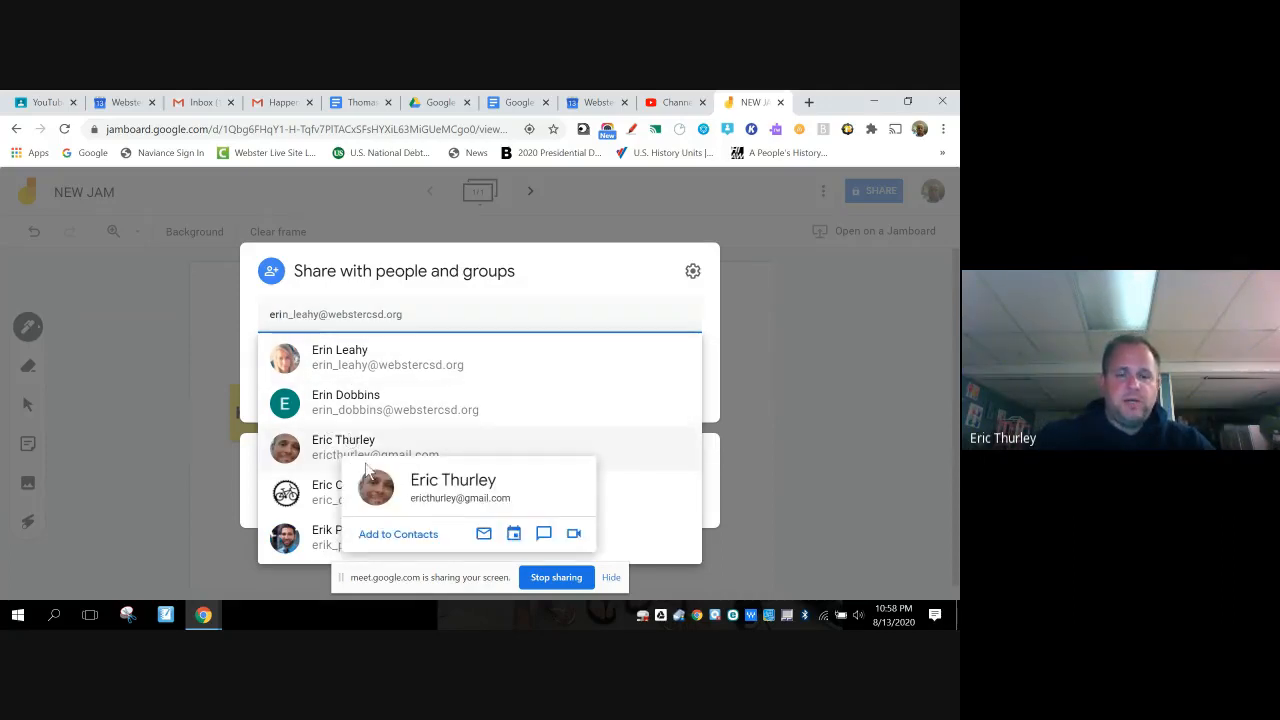
pyautogui.click(152, 436)
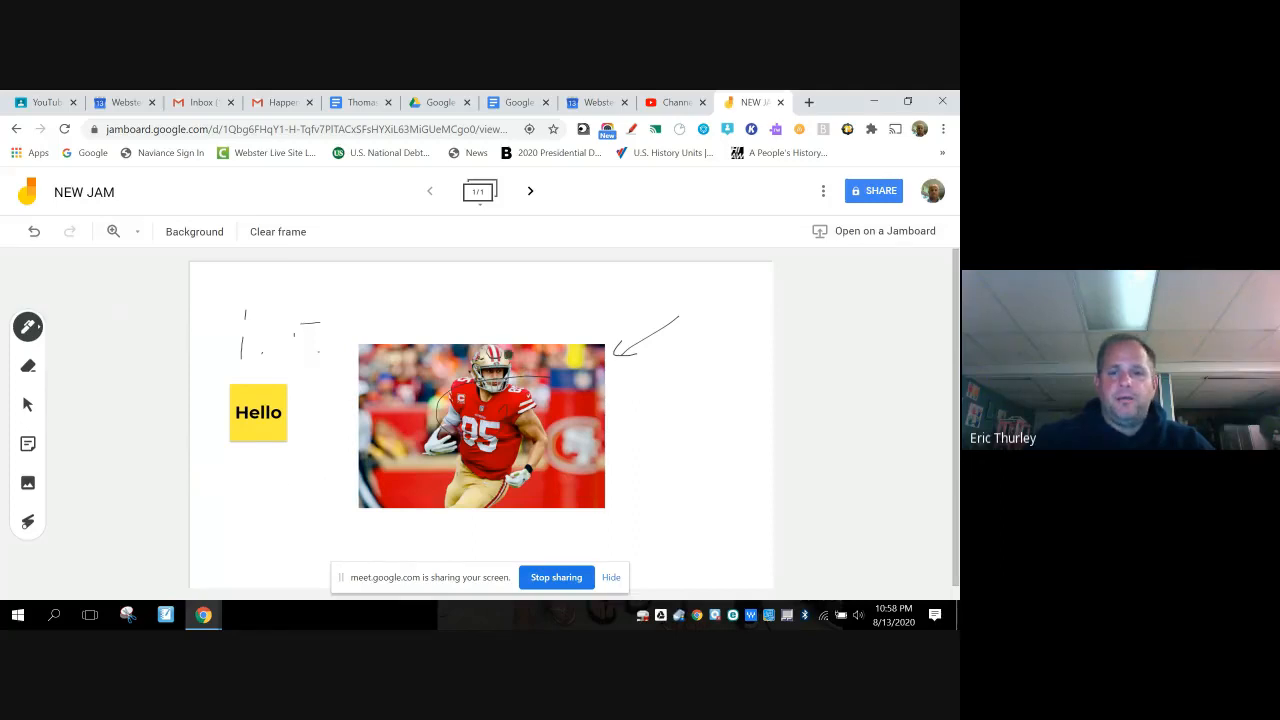
# - Add a second frame and handwrite "4 + 4 =" followed by an empty answer box
pyautogui.click(530, 191)
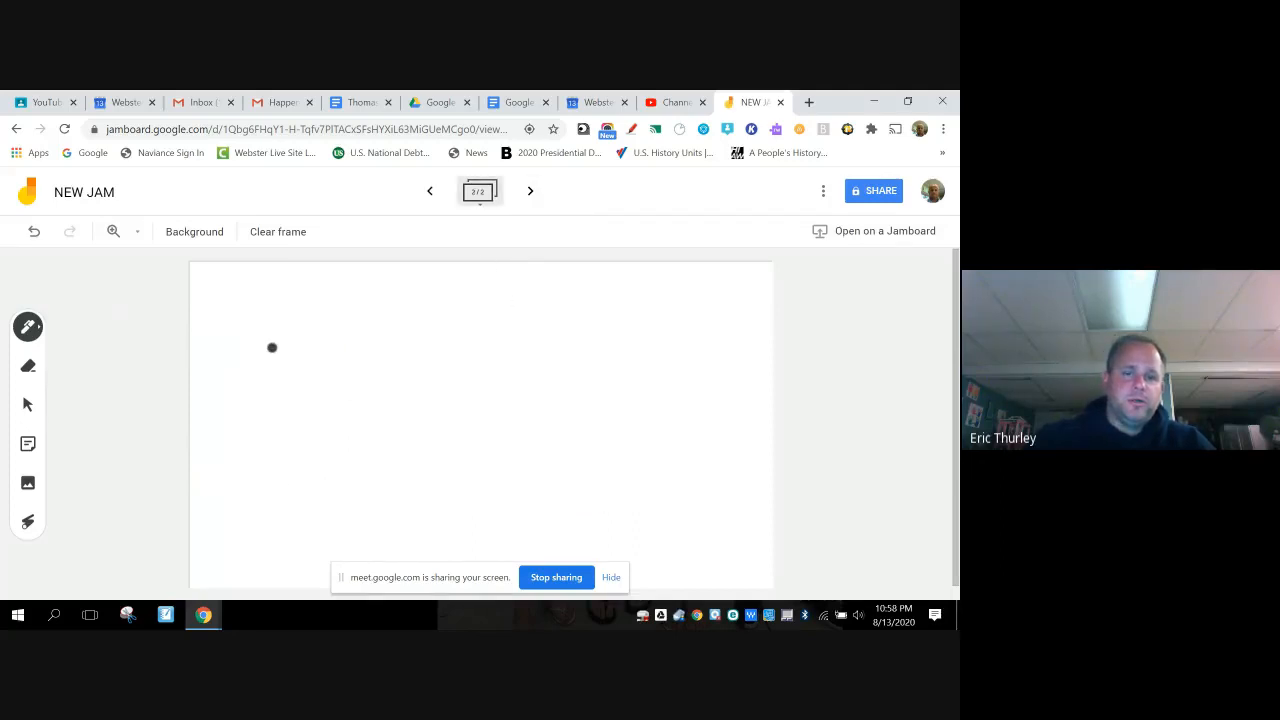
pyautogui.moveTo(267, 324)
pyautogui.mouseDown()
pyautogui.moveTo(251, 366)
pyautogui.moveTo(300, 366)
pyautogui.moveTo(286, 393)
pyautogui.mouseUp()
pyautogui.moveTo(330, 344)
pyautogui.mouseDown()
pyautogui.moveTo(327, 378)
pyautogui.moveTo(339, 364)
pyautogui.moveTo(414, 364)
pyautogui.moveTo(408, 397)
pyautogui.moveTo(452, 356)
pyautogui.moveTo(482, 425)
pyautogui.mouseUp()
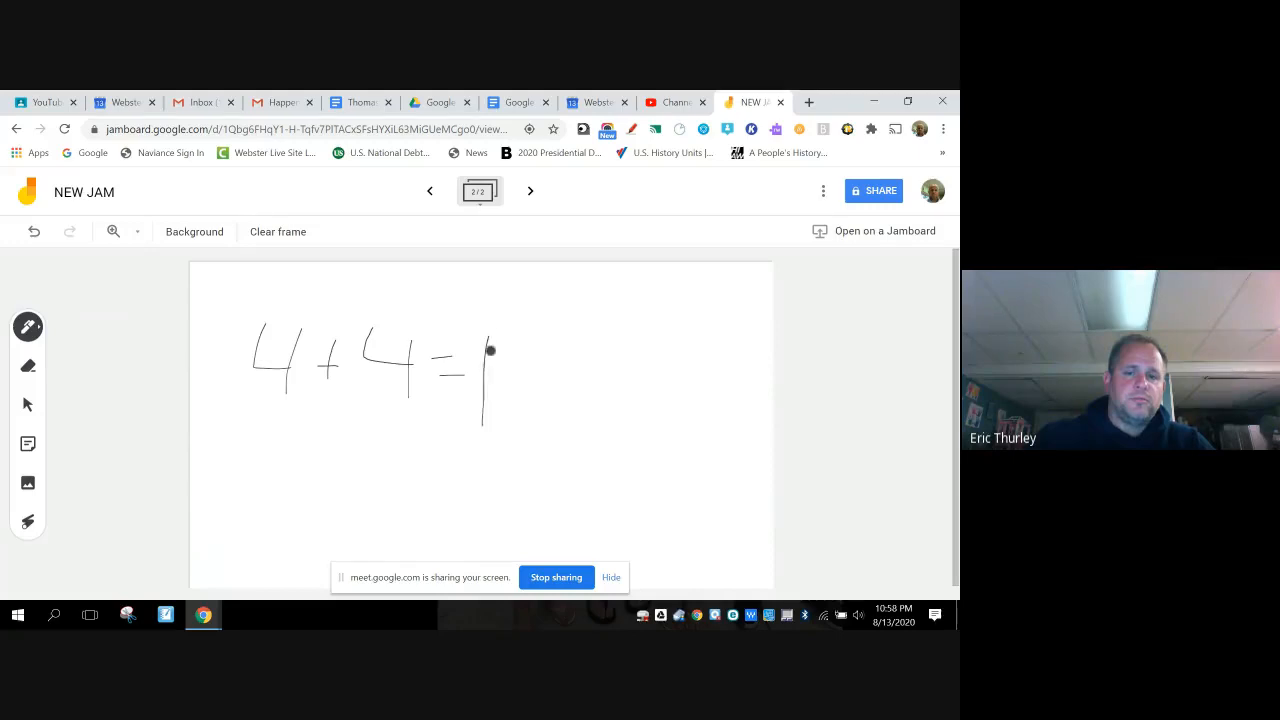
pyautogui.moveTo(501, 337)
pyautogui.mouseDown()
pyautogui.moveTo(589, 332)
pyautogui.moveTo(589, 371)
pyautogui.moveTo(471, 433)
pyautogui.mouseUp()
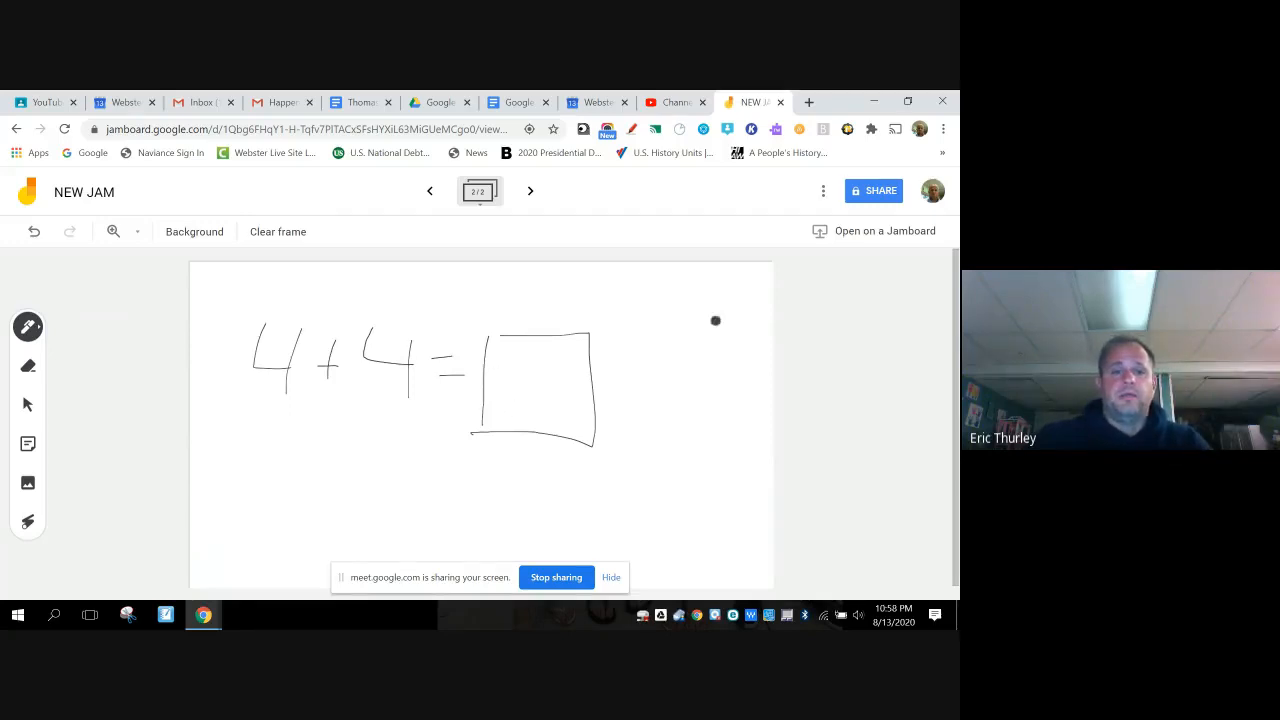
# - Change the jam's link access to WebsterCSD, copy the link, and finish the sharing settings
pyautogui.click(884, 194)
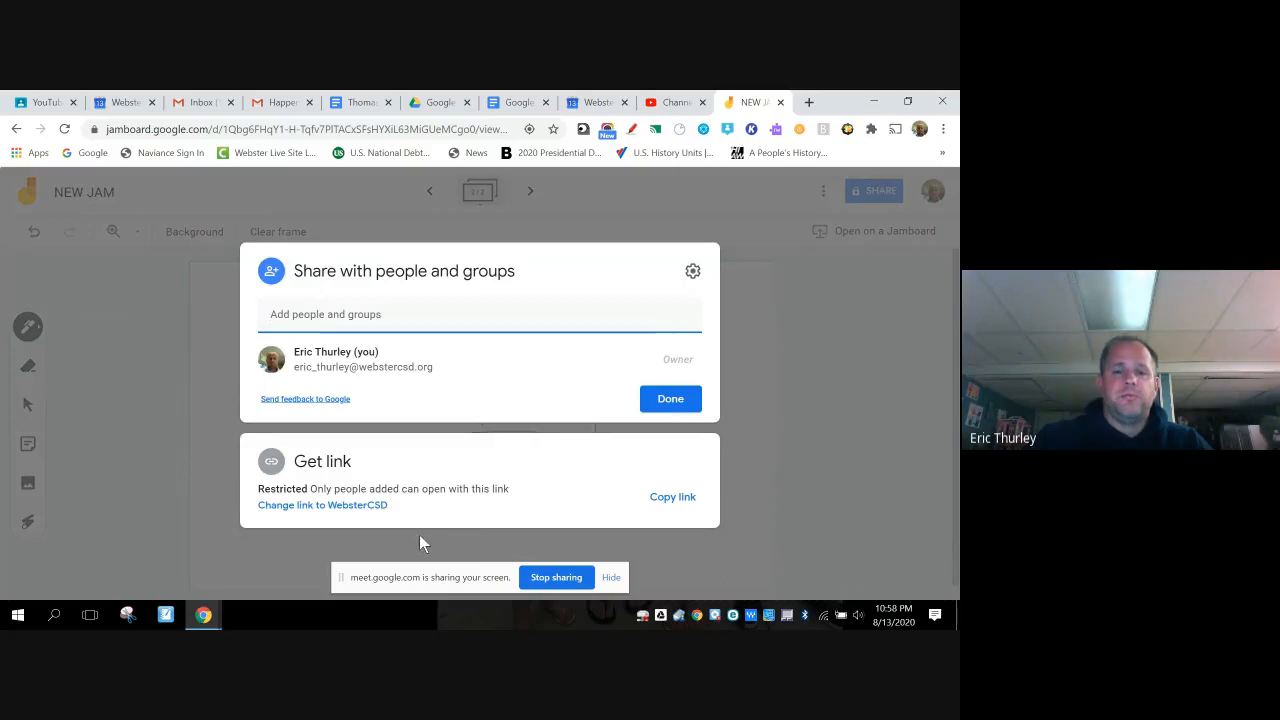
pyautogui.click(303, 512)
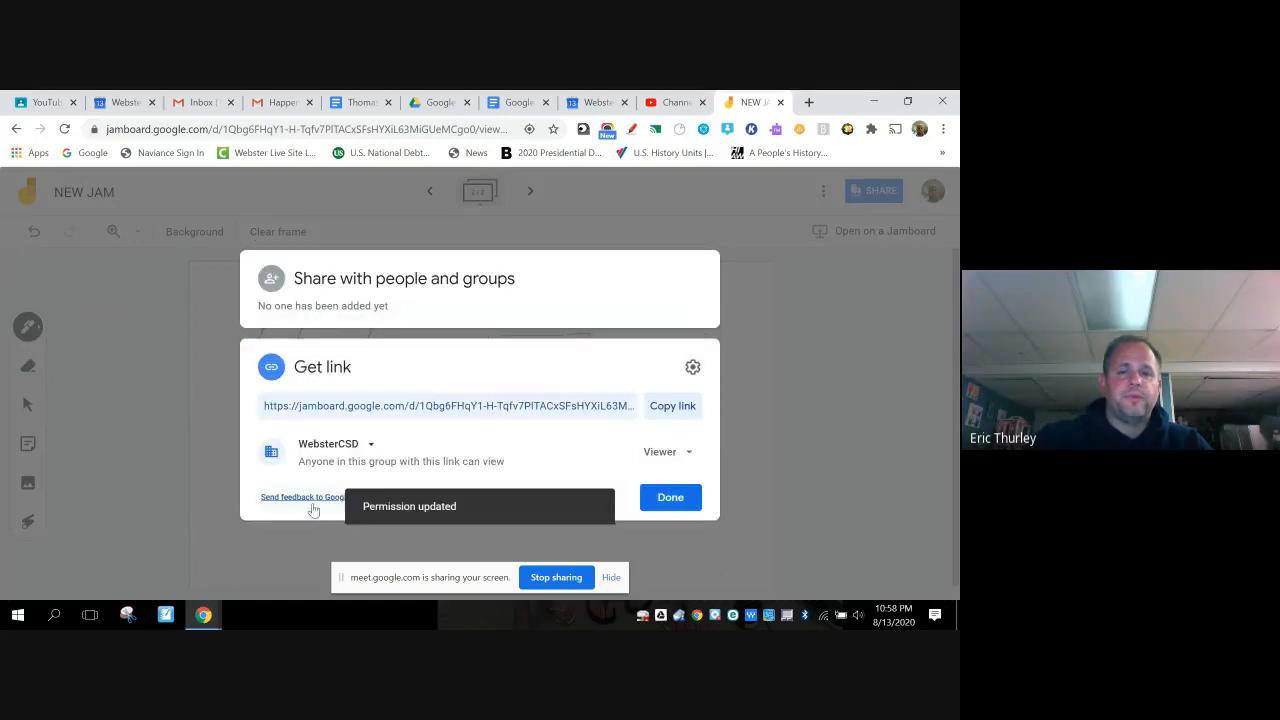
pyautogui.click(658, 408)
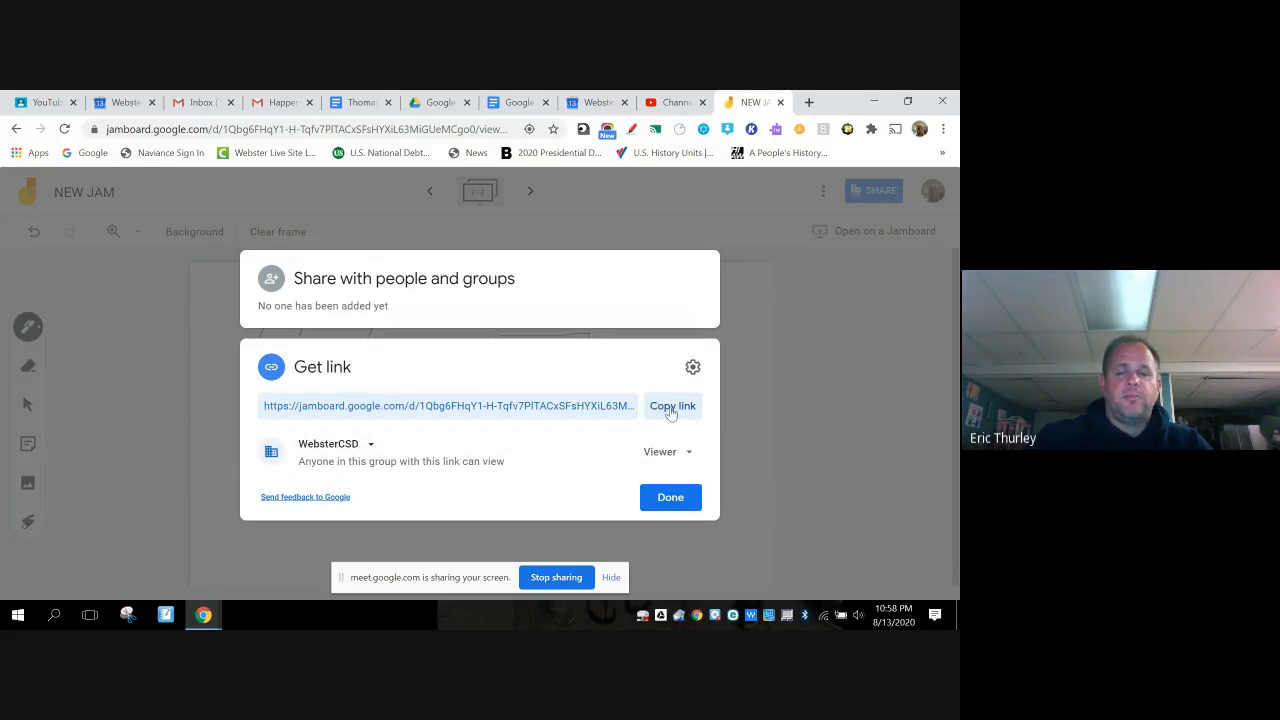
pyautogui.click(670, 497)
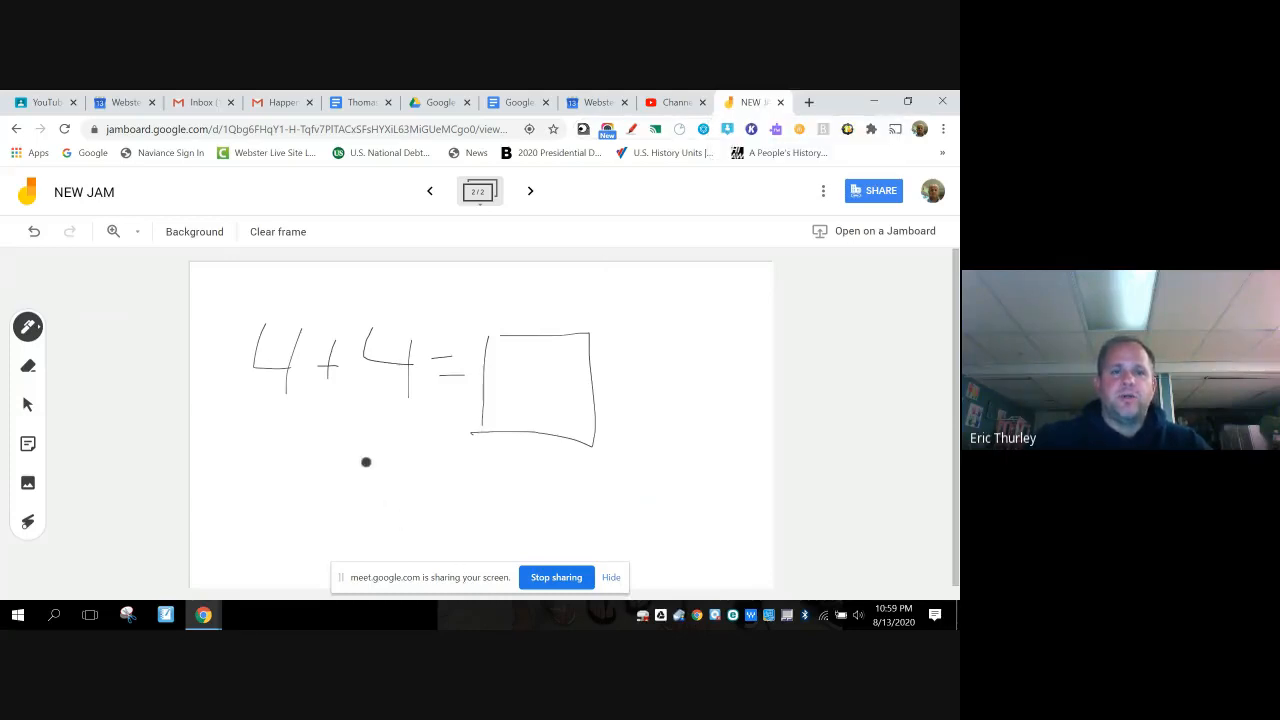
# - Stop sharing the screen with the Google Meet call
pyautogui.click(565, 577)
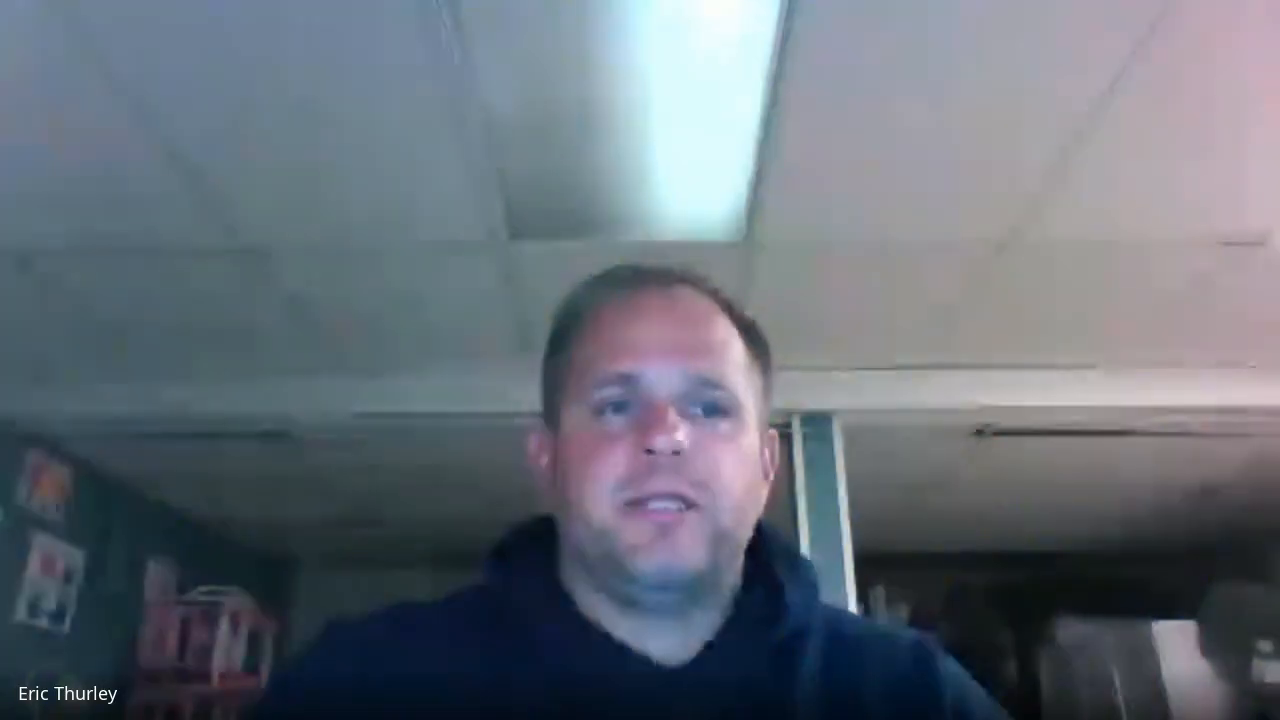